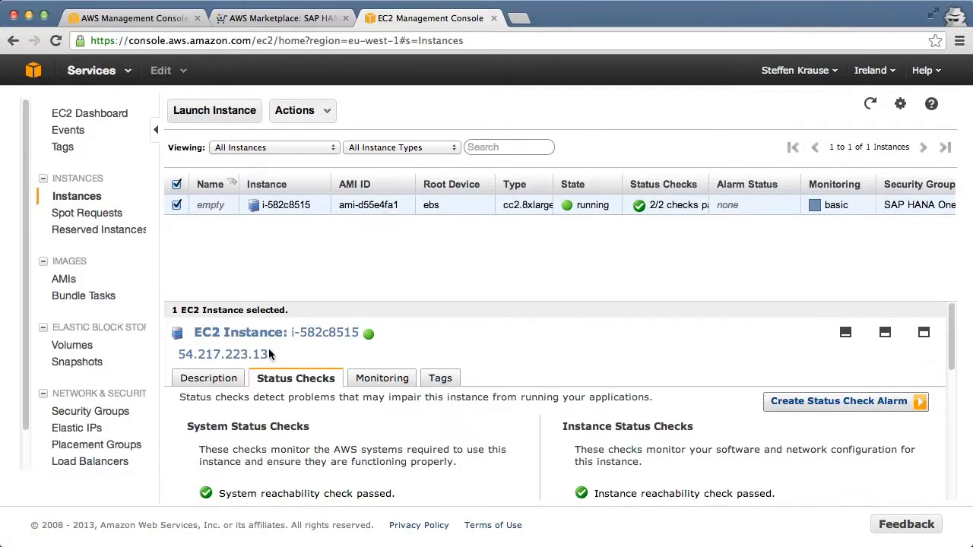
- Open the running EC2 instance's public address 54.217.223.13 in the browser to reach the SAP HANA One setup page
drag(266, 353, 178, 354)
right_click(199, 354)
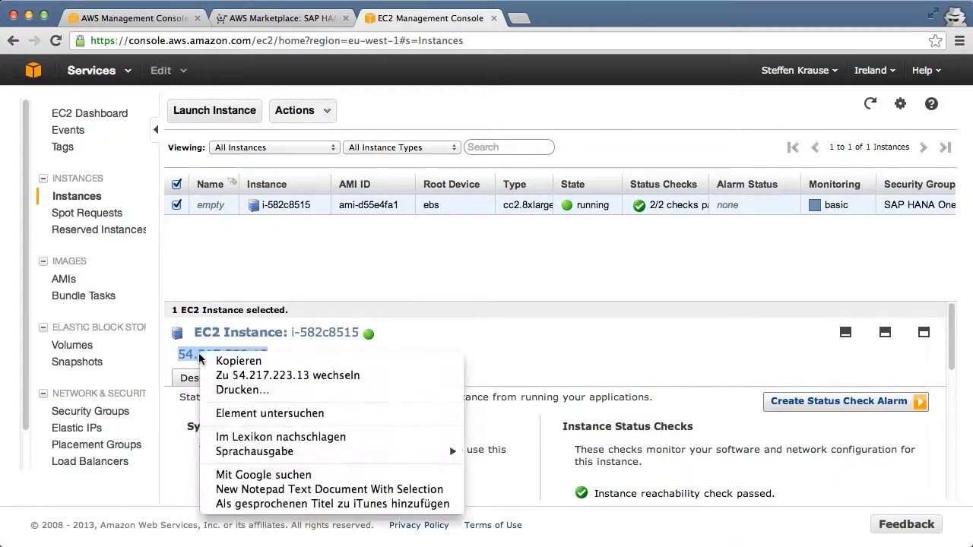
click(259, 374)
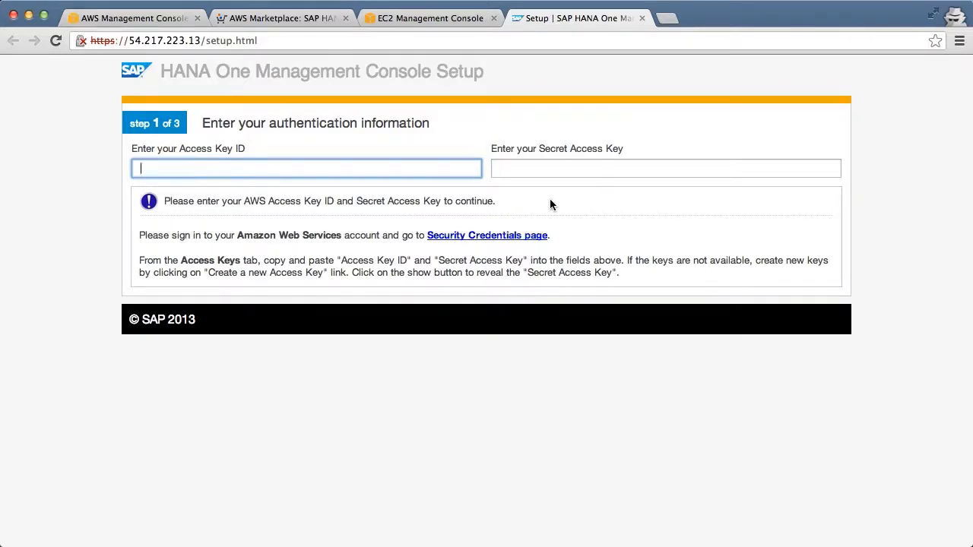
- Return to the AWS Management Console and open the IAM service
click(106, 17)
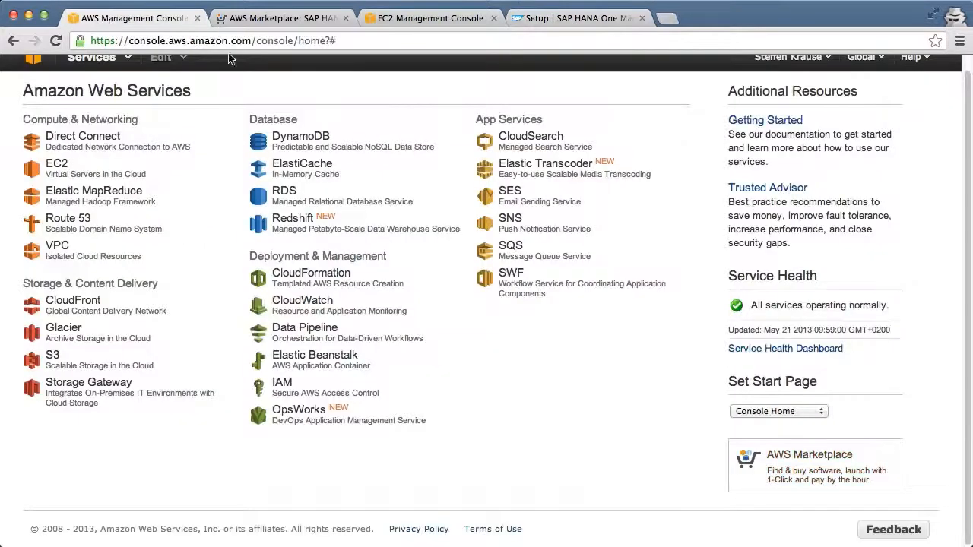
click(94, 60)
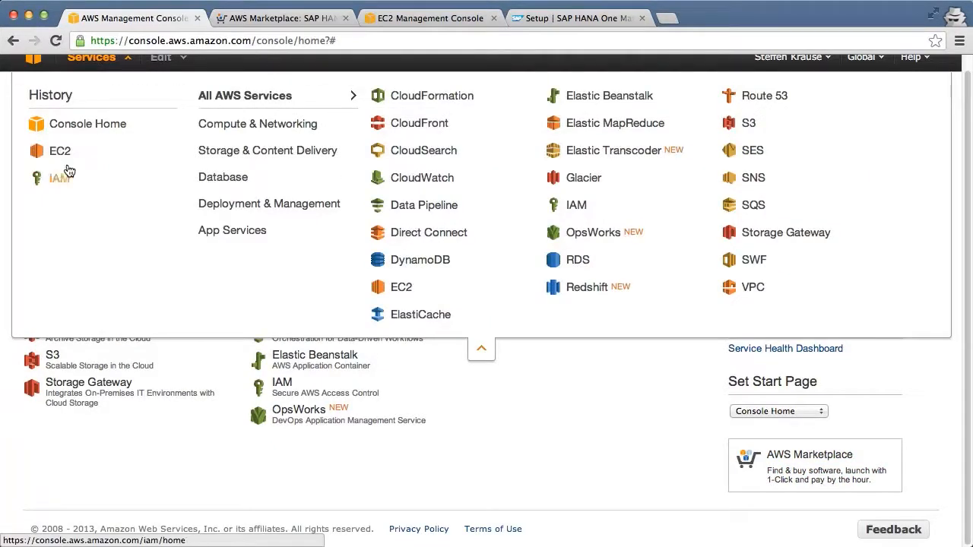
click(58, 187)
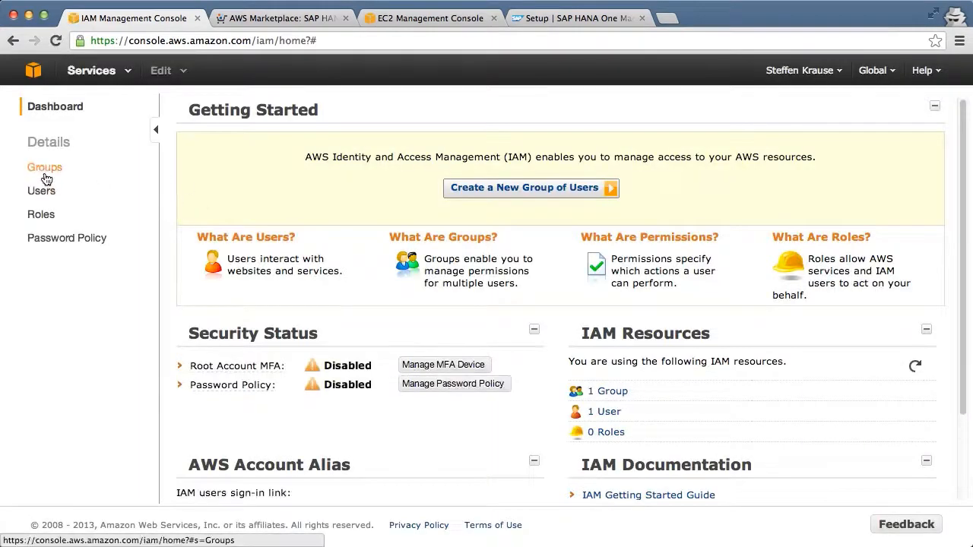
- Examine the permission policies attached to the Admins group in IAM
click(46, 178)
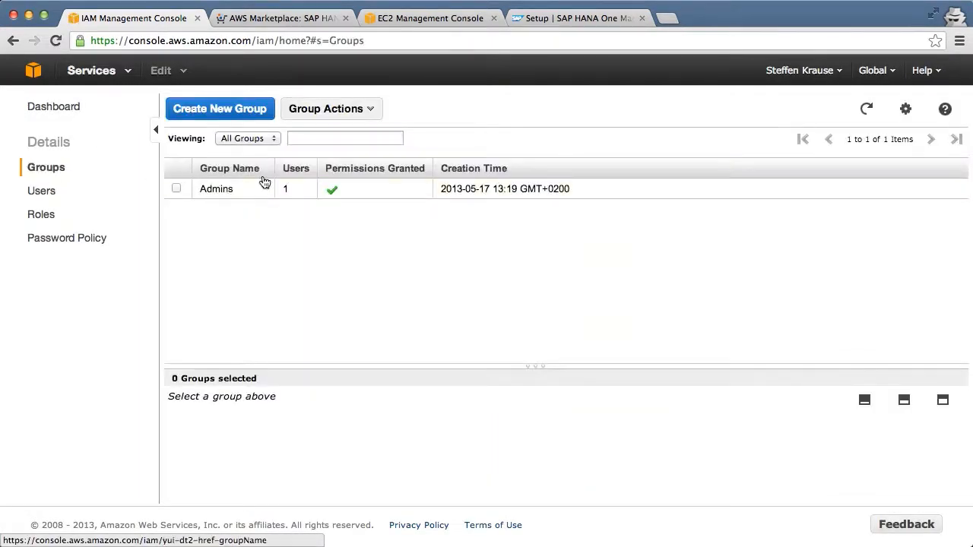
click(219, 197)
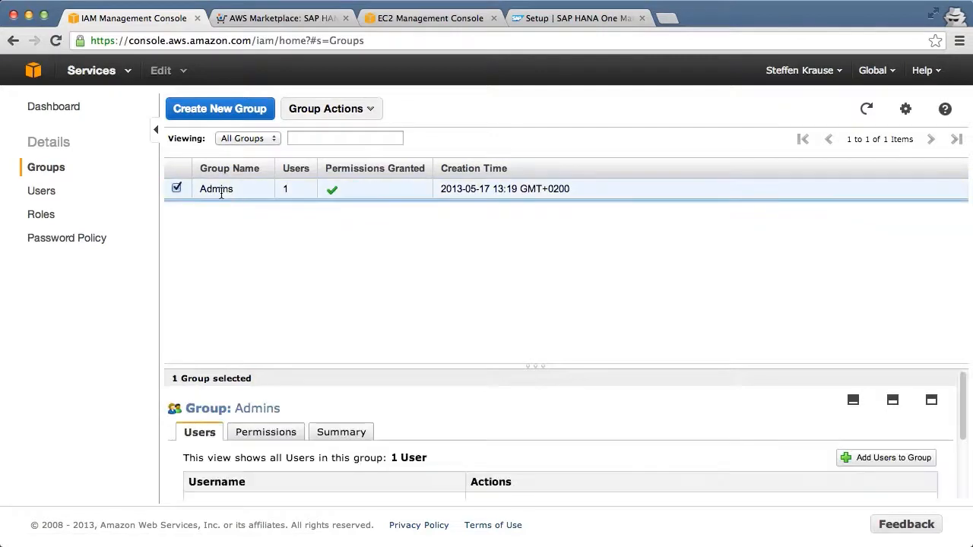
drag(330, 366, 331, 234)
click(265, 303)
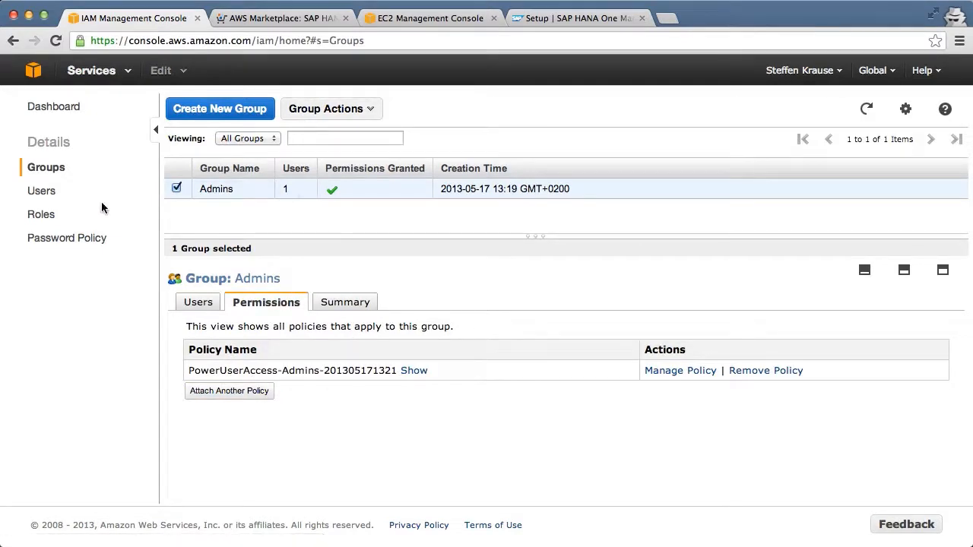
- Create an IAM user named HanaUser with a generated access key and download the user's credentials
click(50, 196)
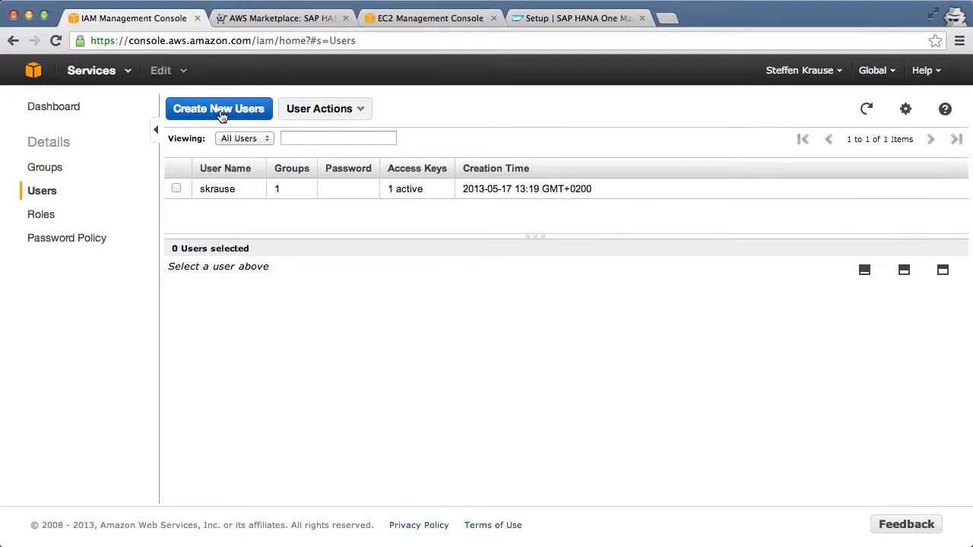
click(220, 114)
click(325, 212)
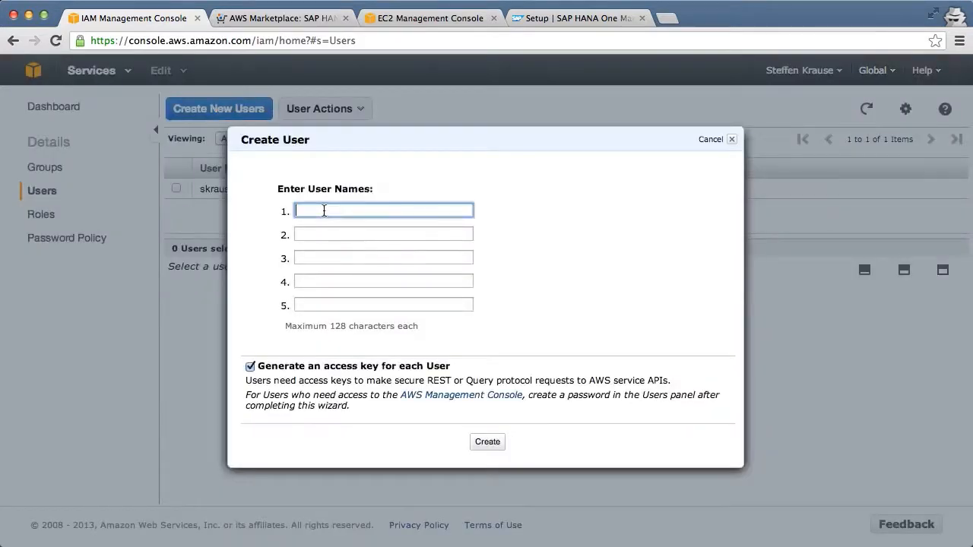
text(HanaUser)
click(488, 442)
click(488, 442)
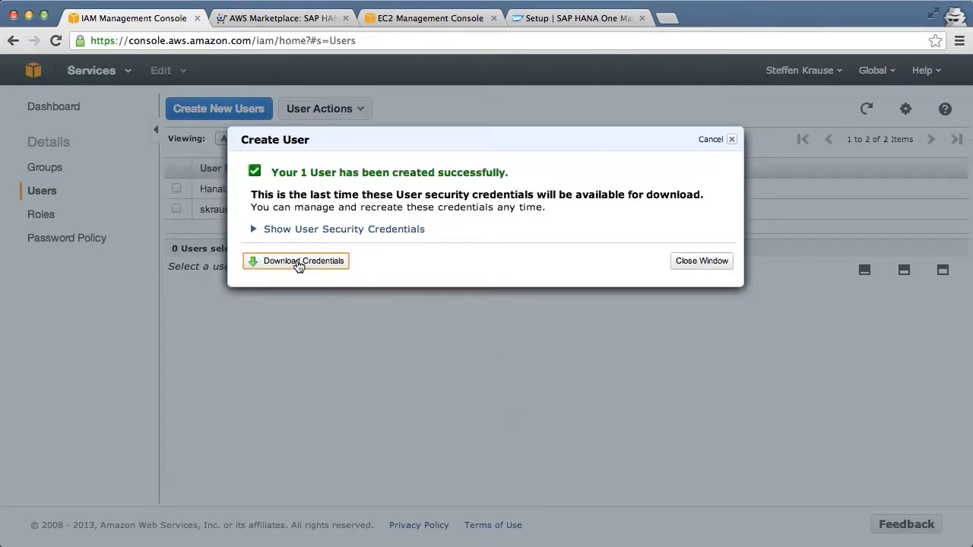
click(297, 262)
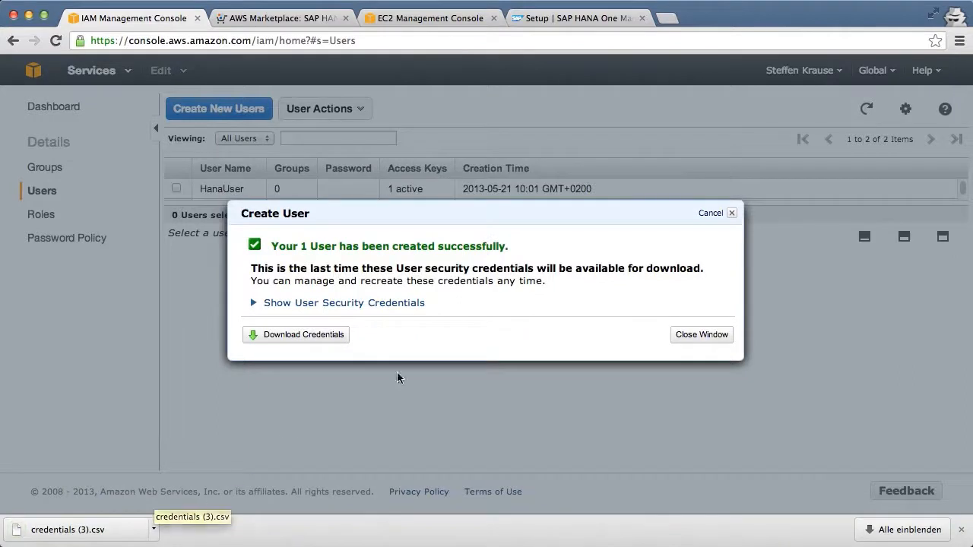
click(699, 331)
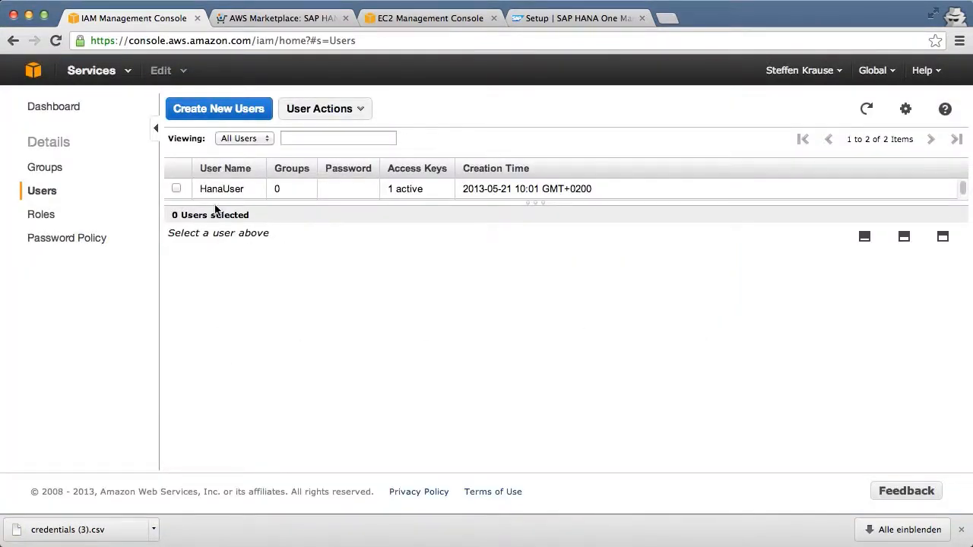
- Add the HanaUser account to the Admins group
drag(219, 200, 222, 293)
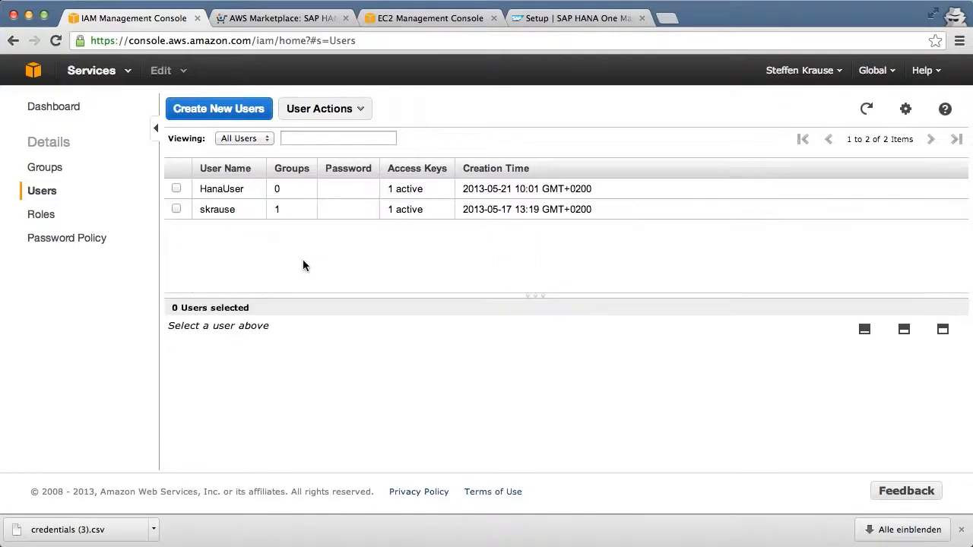
click(178, 190)
click(361, 114)
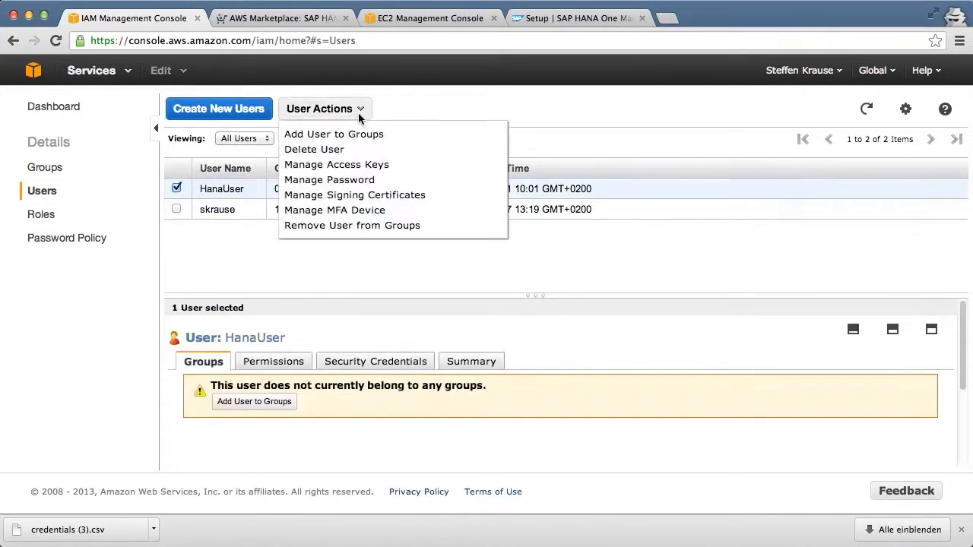
click(355, 134)
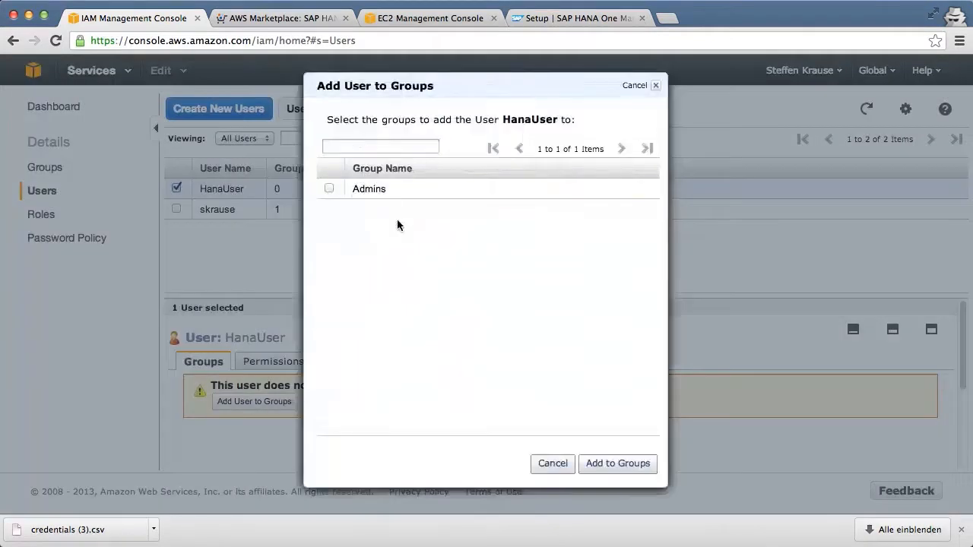
click(330, 188)
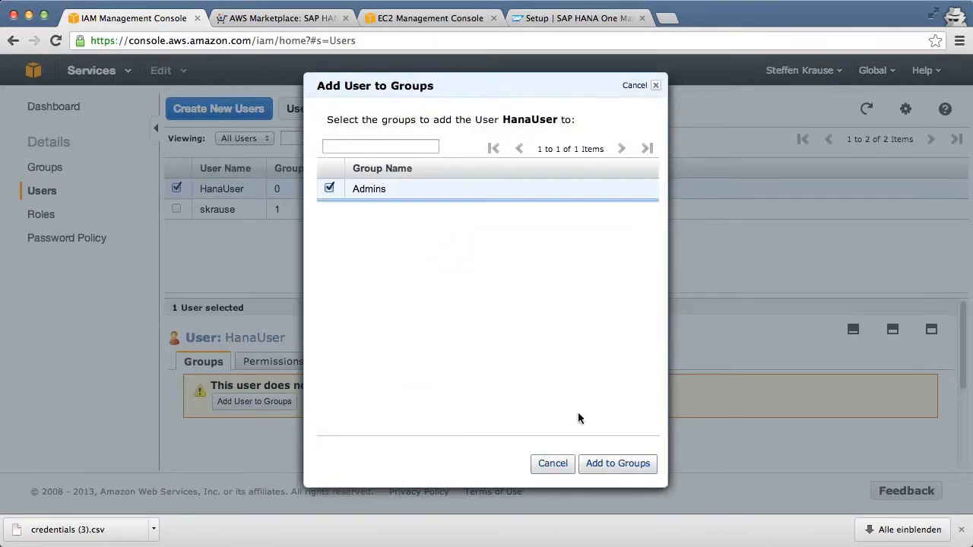
click(613, 469)
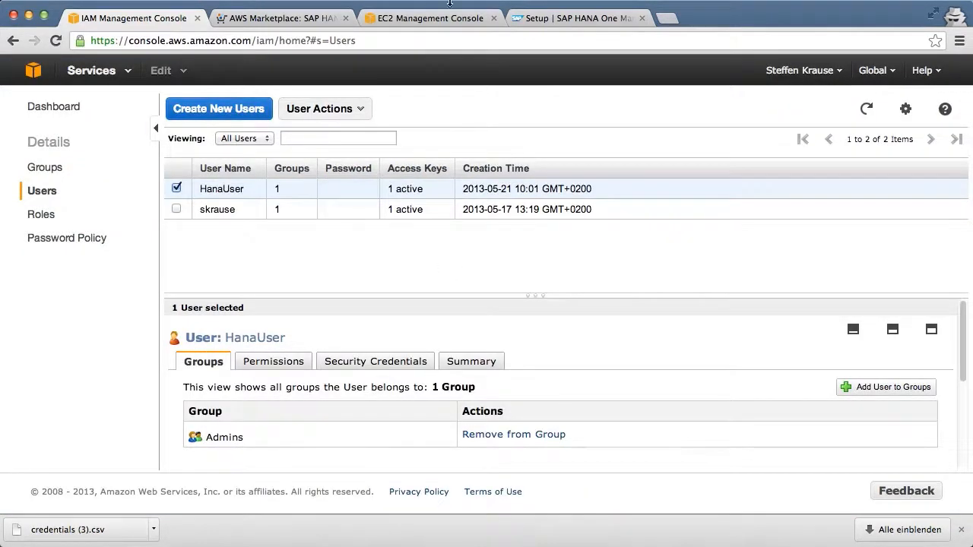
- Open the downloaded credentials file and paste its access key ID into the SAP HANA One setup page's Access Key ID field
click(572, 20)
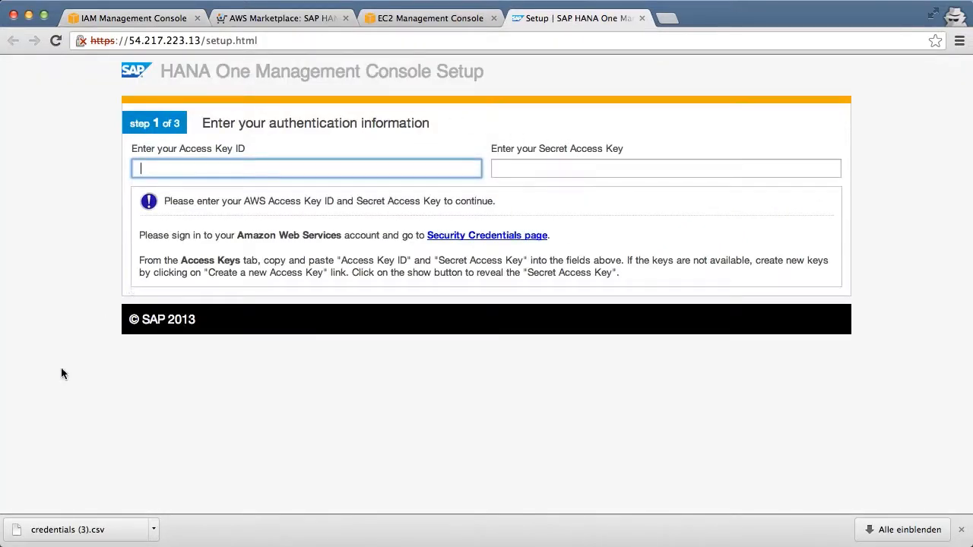
click(111, 533)
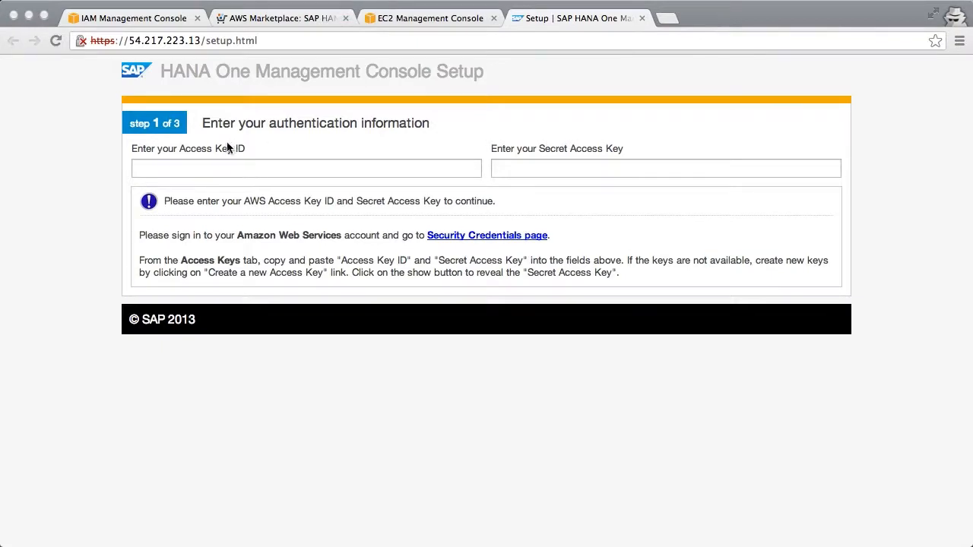
click(222, 165)
key(super+v)
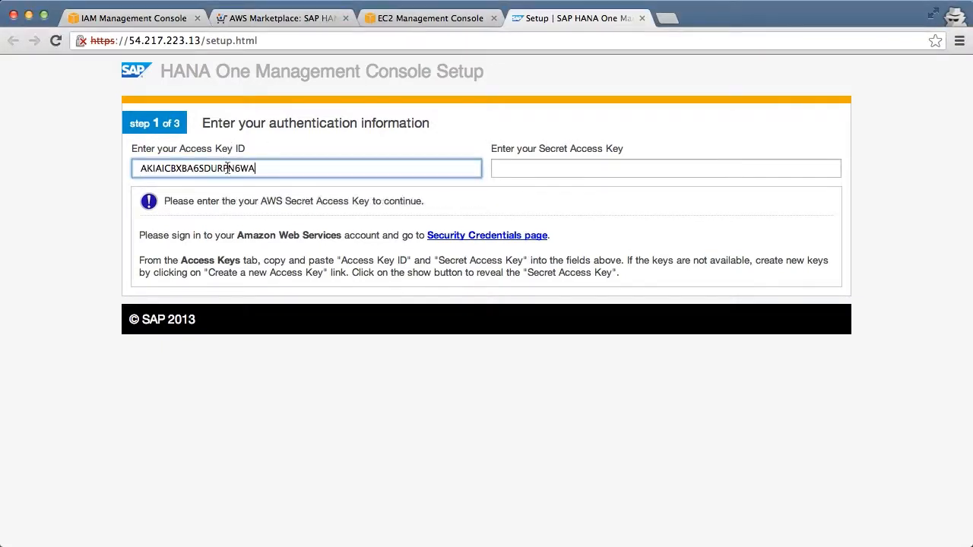
- Copy the secret access key from the credentials file into the setup page's Secret Access Key field
key(super+Tab)
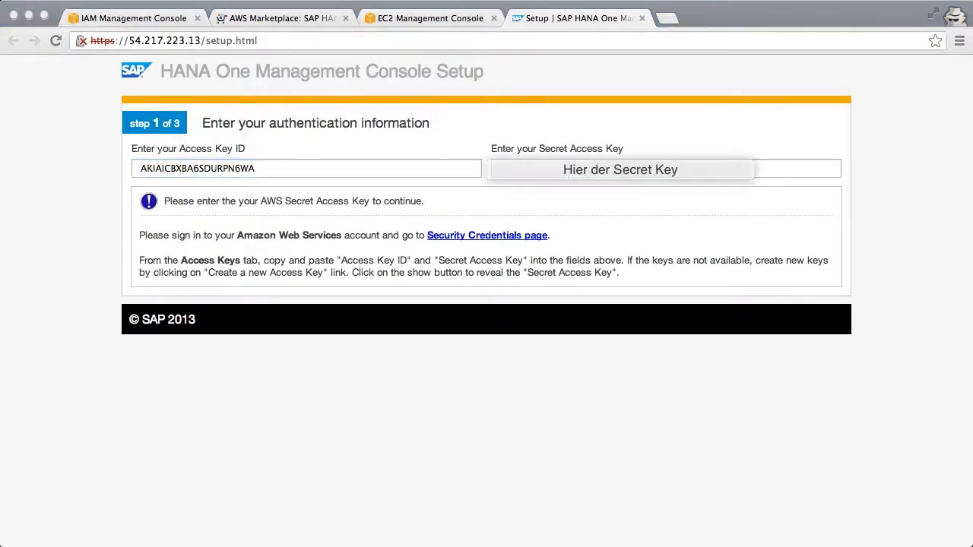
key(super+Tab)
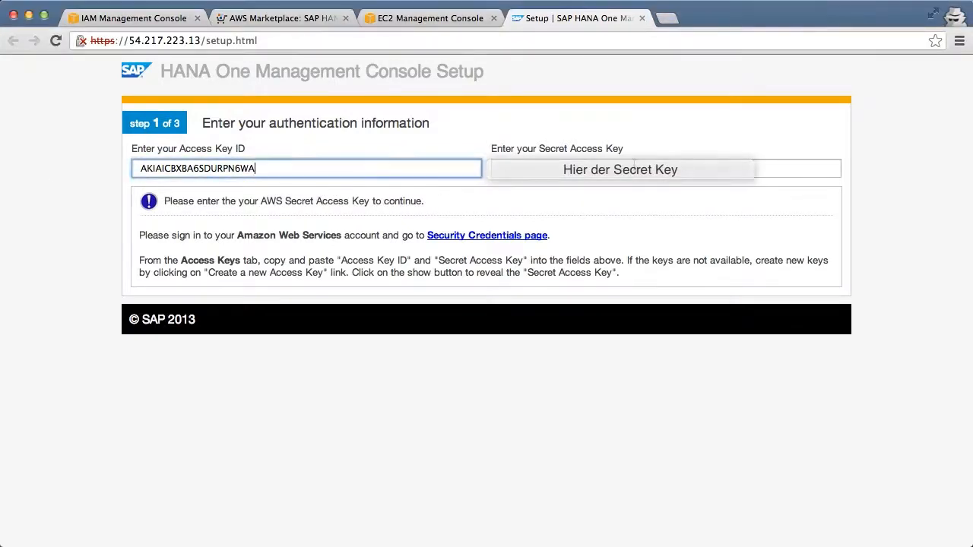
click(634, 167)
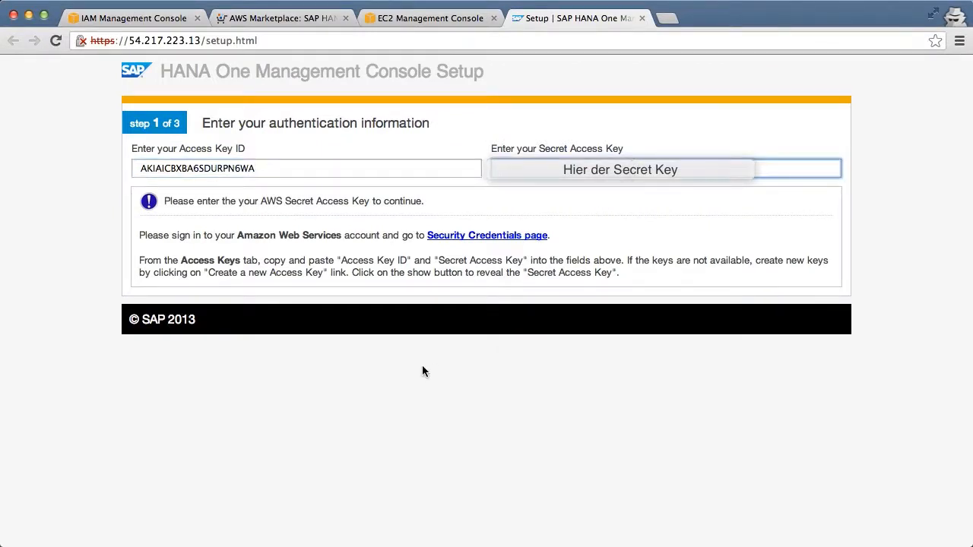
key(super+v)
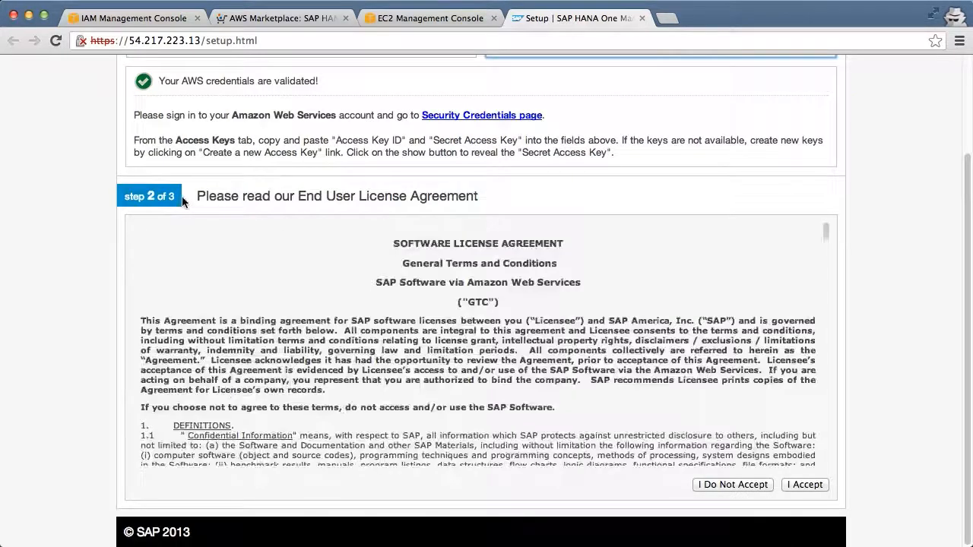
- Go through the SAP End User License Agreement to its end and accept it
scroll(446, 275, down, 2)
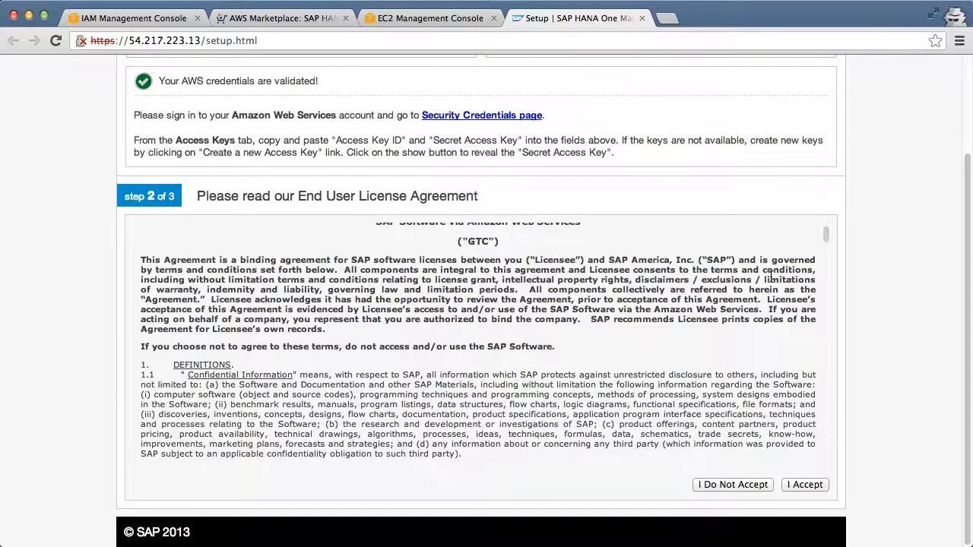
drag(827, 233, 848, 454)
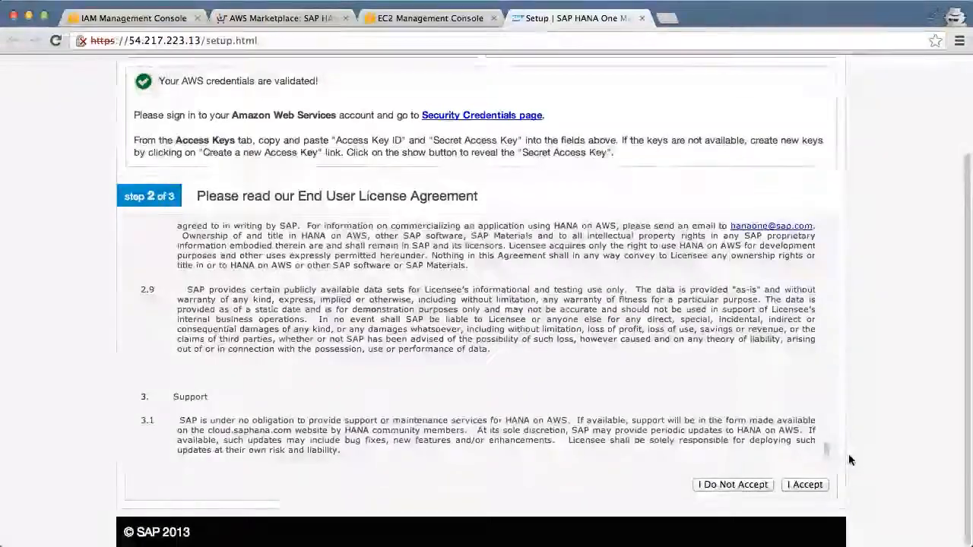
click(802, 484)
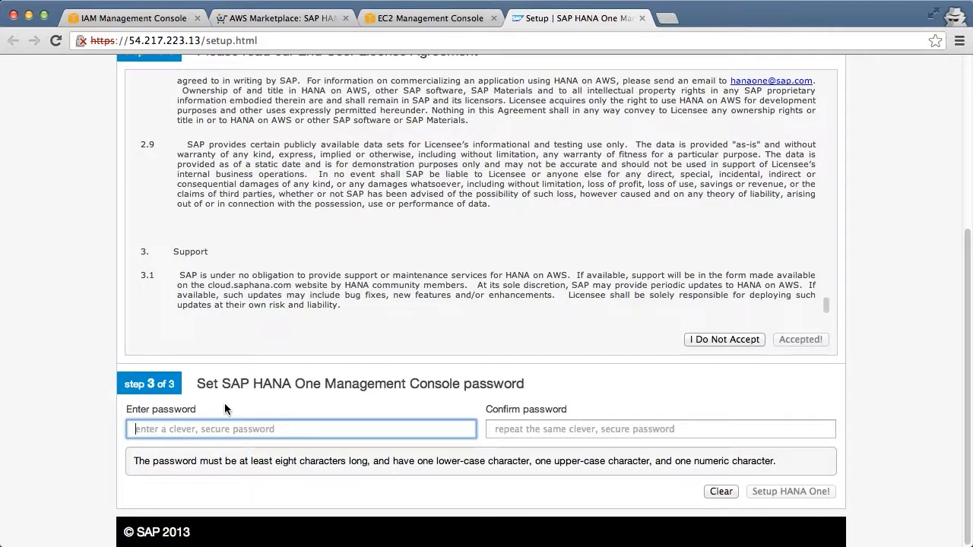
- Enter and confirm the SAP HANA One Management Console password, and start the HANA One setup
text(abcdEfgh1234)
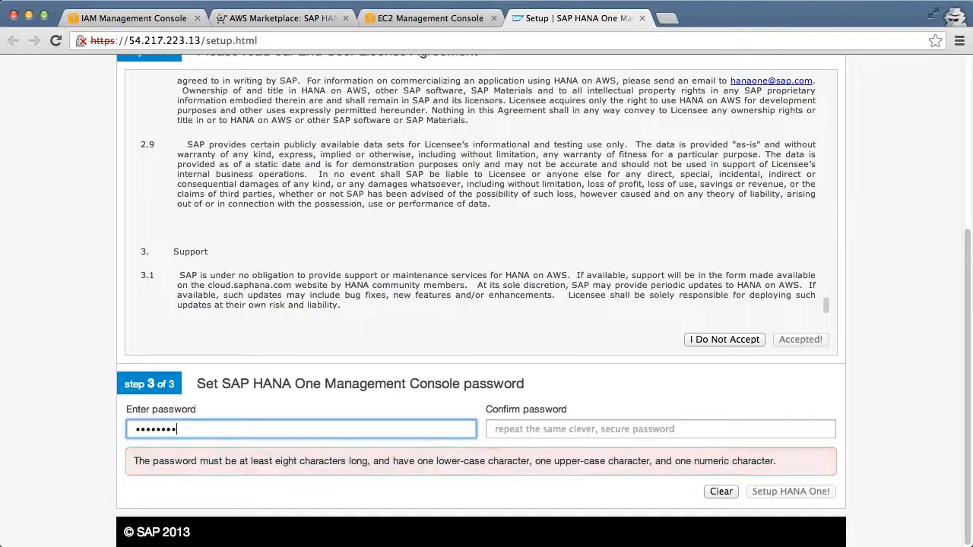
text(5)
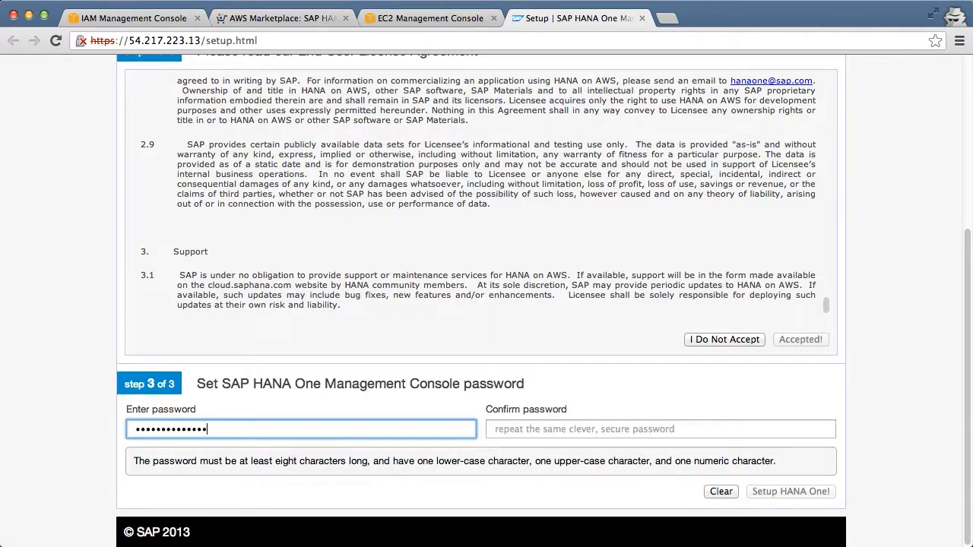
key(Tab)
text(abc)
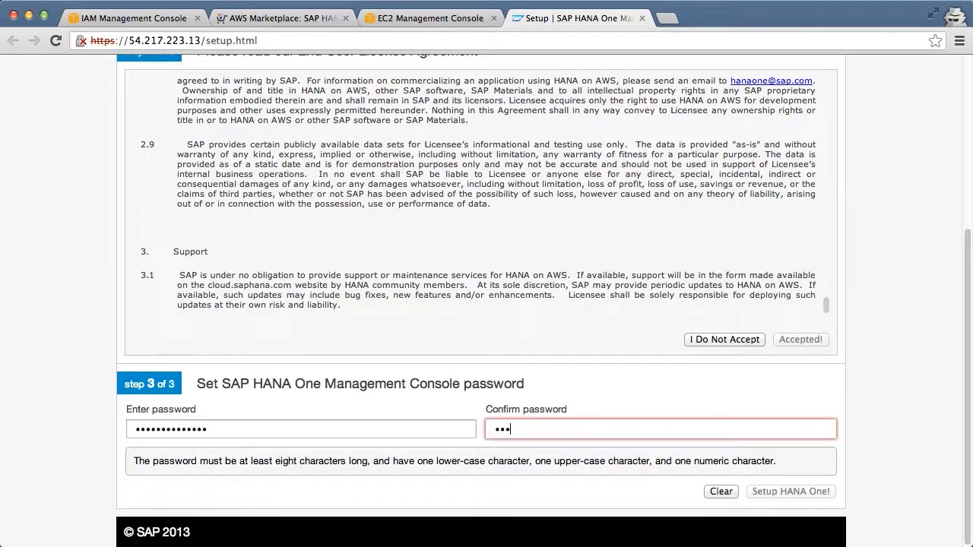
text(•••••••••)
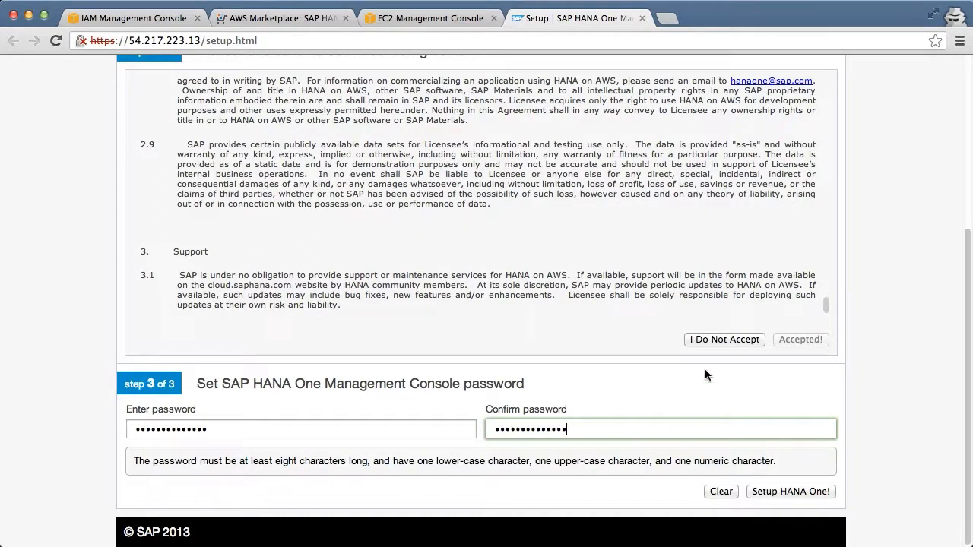
click(790, 491)
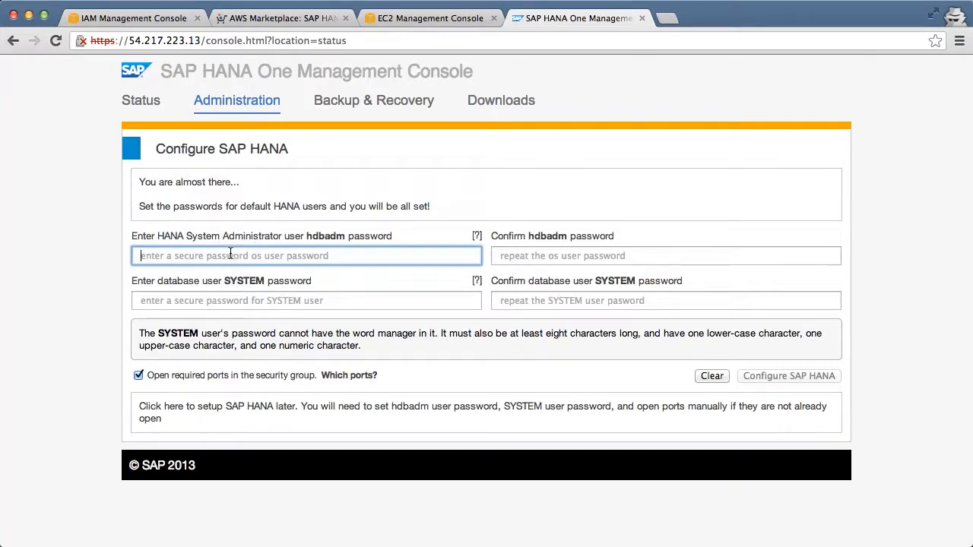
- Enter and confirm the passwords for the hdbadm and SYSTEM users, and configure SAP HANA with required ports opened in the security group
text(••••••••••)
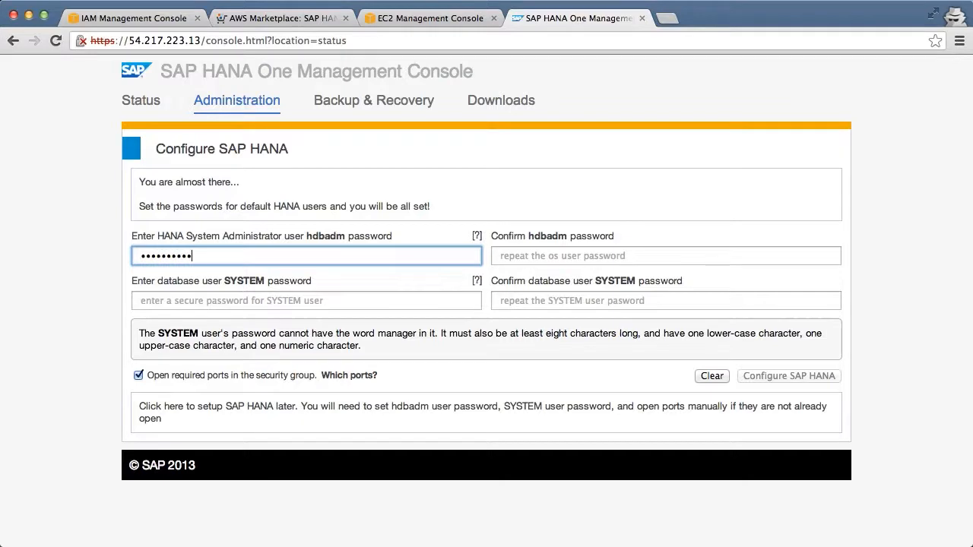
text(•••)
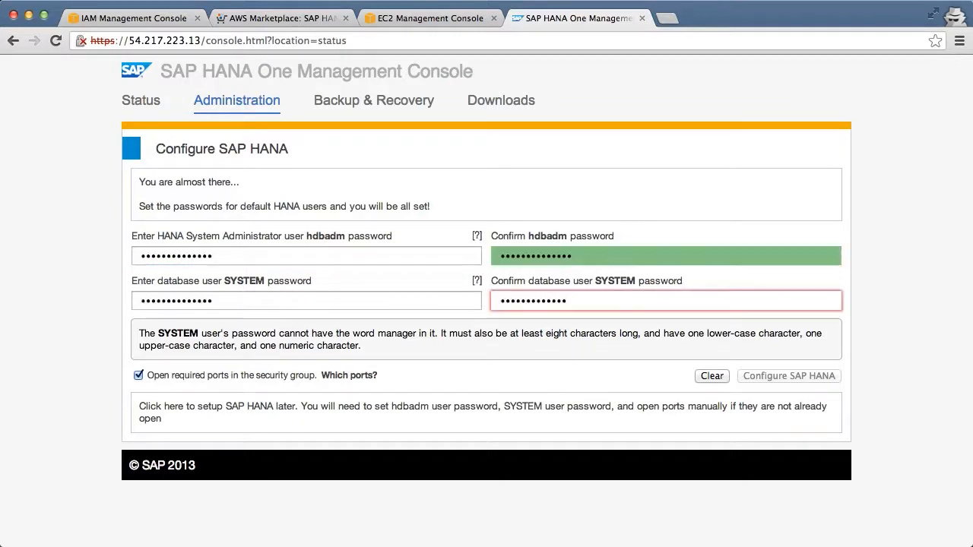
text(•)
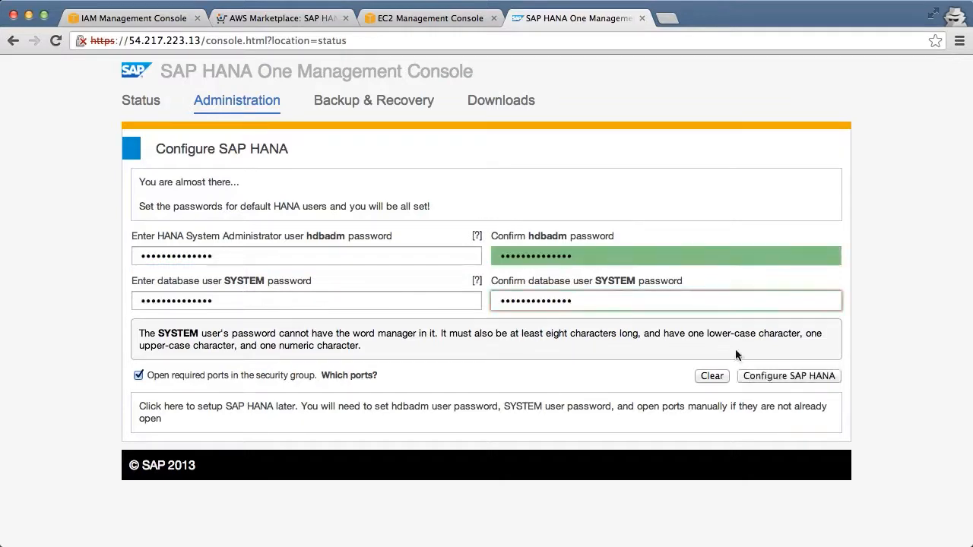
click(795, 378)
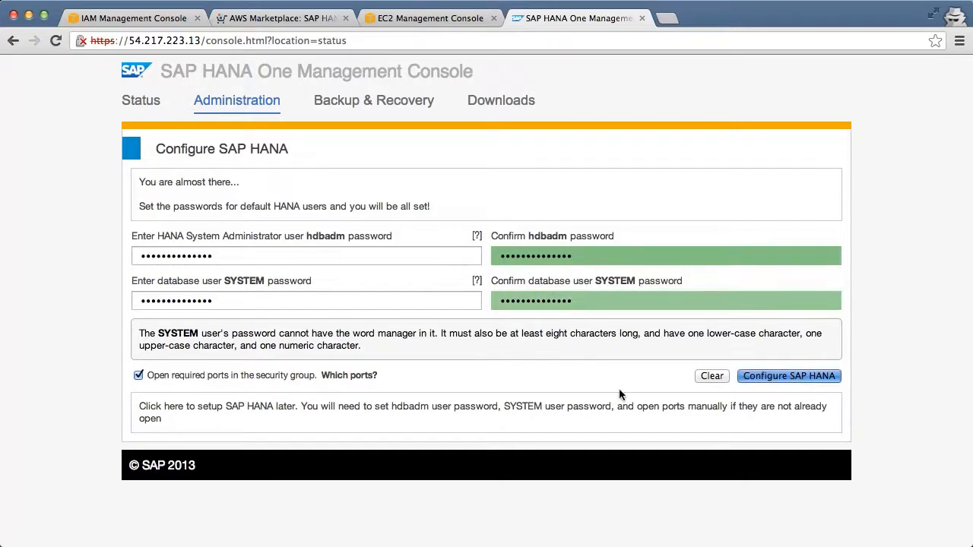
click(575, 400)
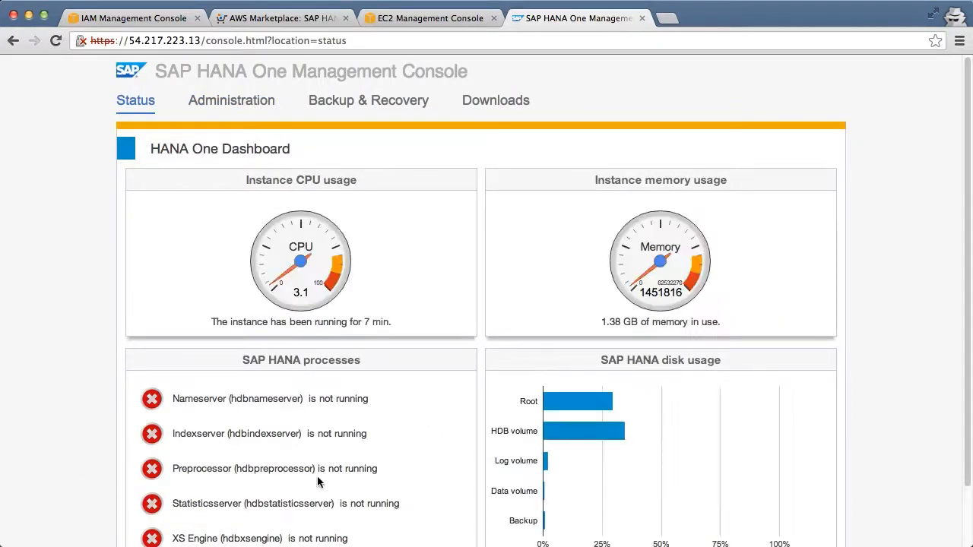
- Examine the HANA One dashboard, then the administration page's system information, database start/stop, password reset and AWS credentials sections
scroll(329, 473, down, 2)
scroll(329, 473, up, 2)
click(220, 102)
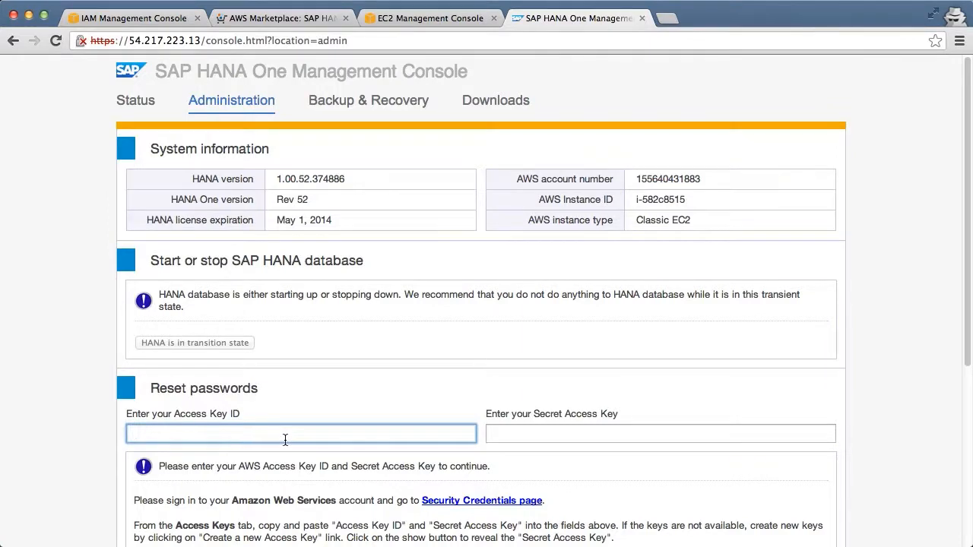
scroll(228, 324, down, 4)
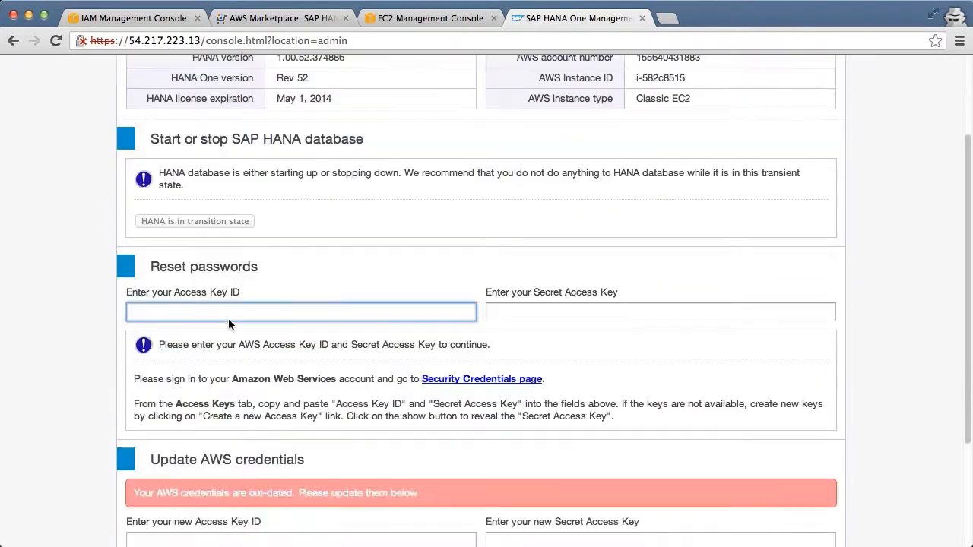
scroll(228, 319, down, 5)
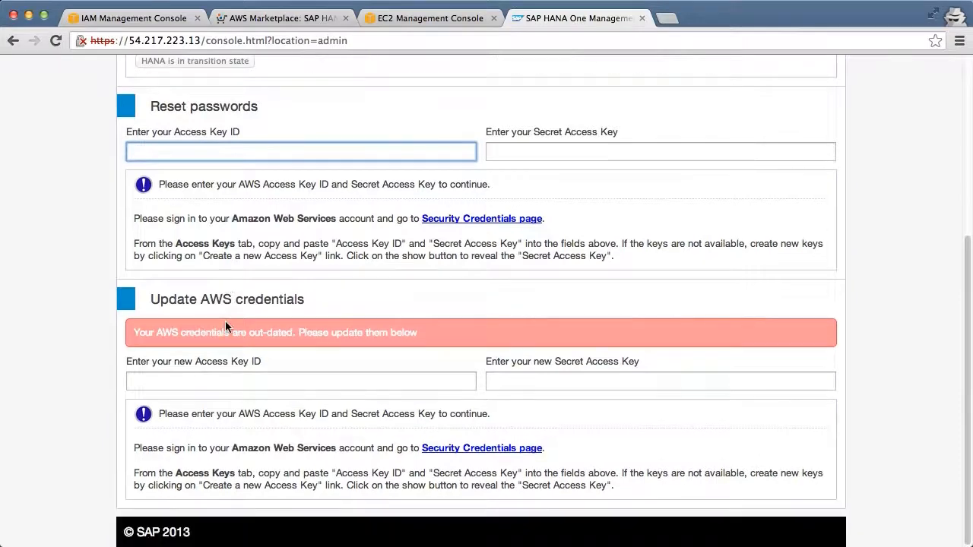
- Look over the Backup & Recovery and Downloads pages, and return to the Status dashboard to check the SAP HANA processes
scroll(226, 320, up, 9)
click(360, 99)
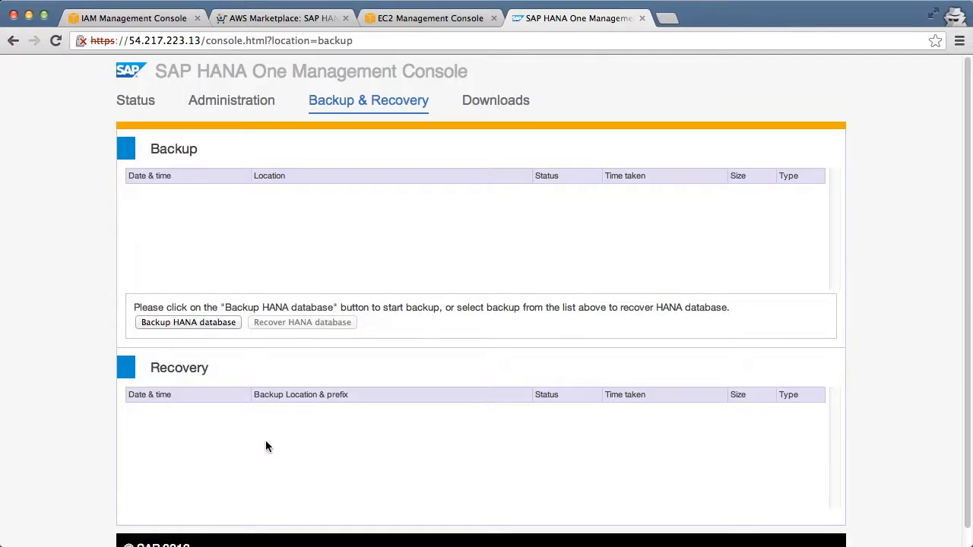
click(495, 105)
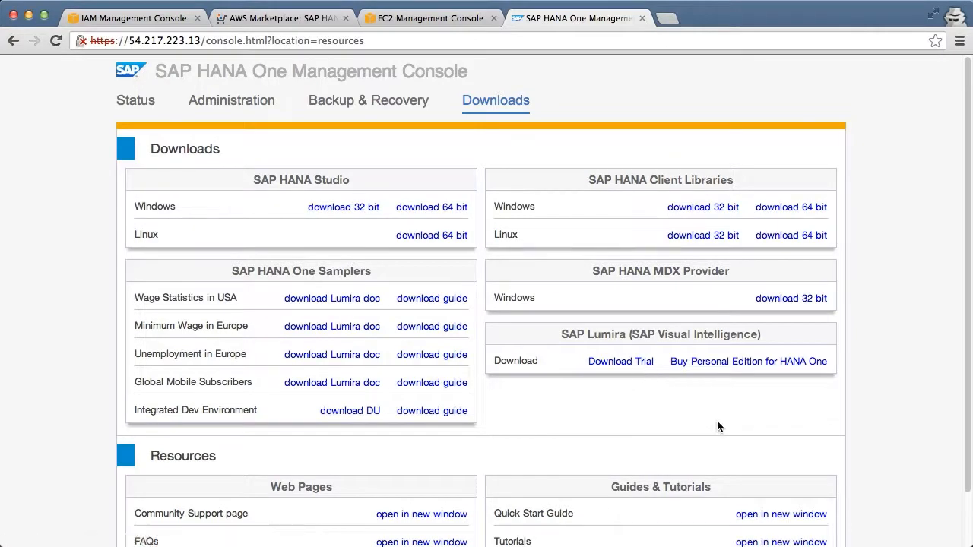
click(152, 105)
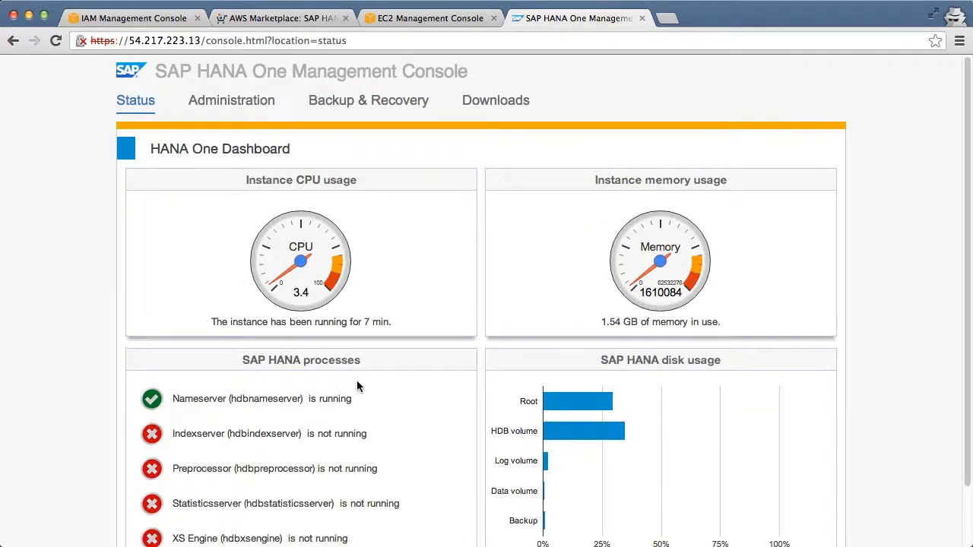
scroll(357, 380, down, 2)
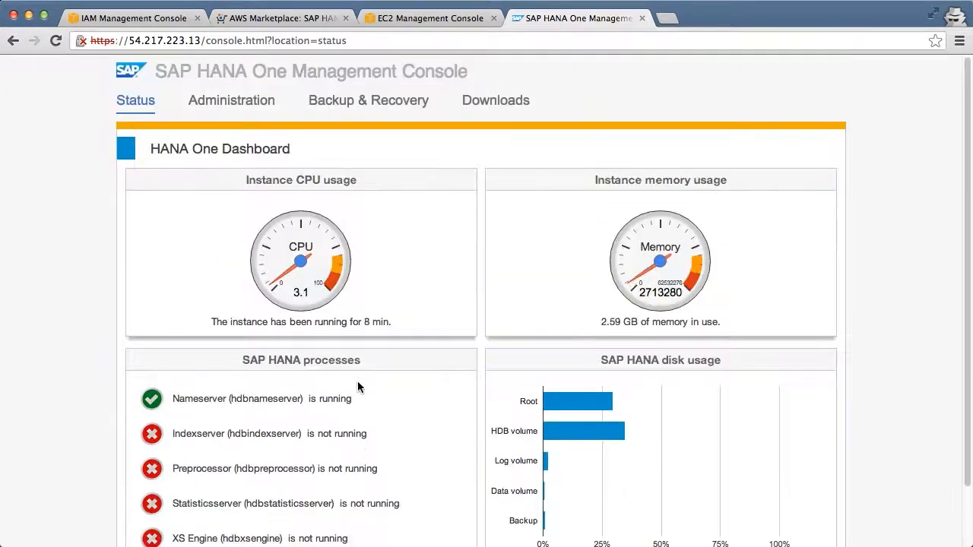